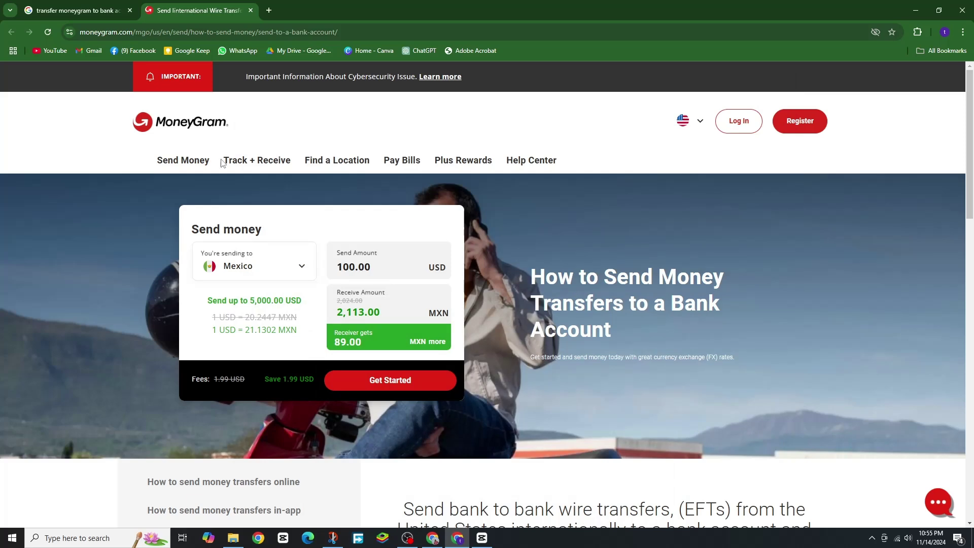
{"action": "scroll", "coordinate": [528, 292], "scroll_direction": "down", "scroll_amount": 3}
{"action": "scroll", "coordinate": [528, 292], "scroll_direction": "down", "scroll_amount": 1}
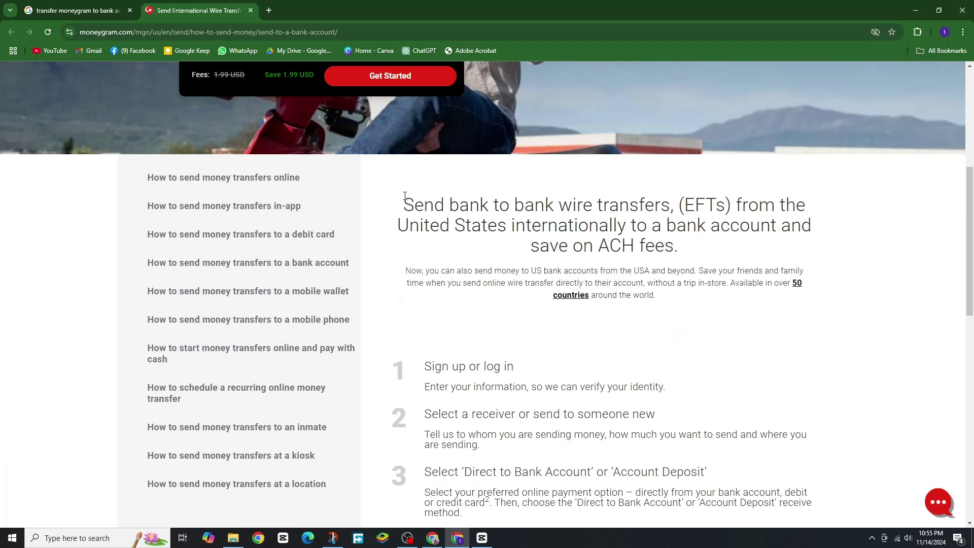
{"action": "scroll", "coordinate": [435, 263], "scroll_direction": "down", "scroll_amount": 1}
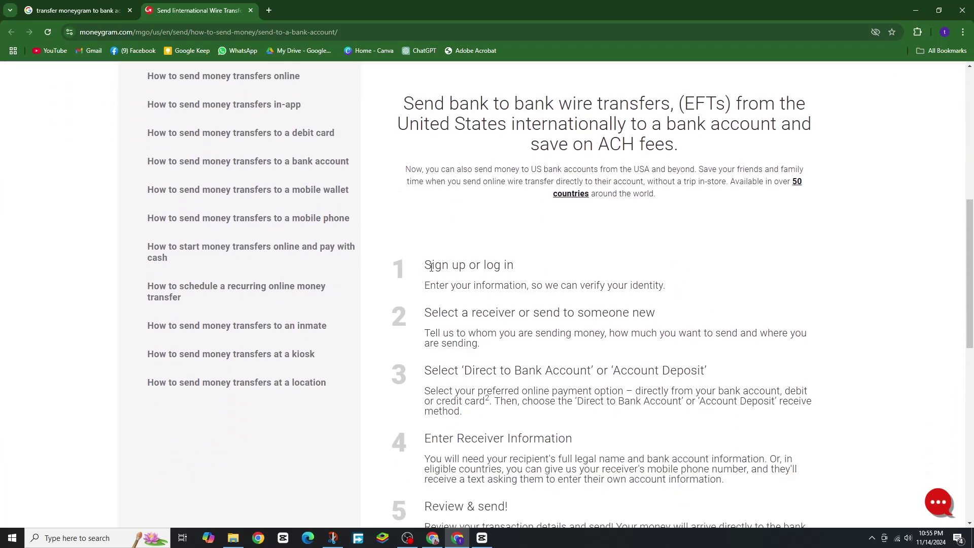
- Highlight step 1's 'Sign up or log in' heading and identity-verification sentence, then deselect
{"action": "left_click_drag", "start_coordinate": [425, 266], "coordinate": [524, 275]}
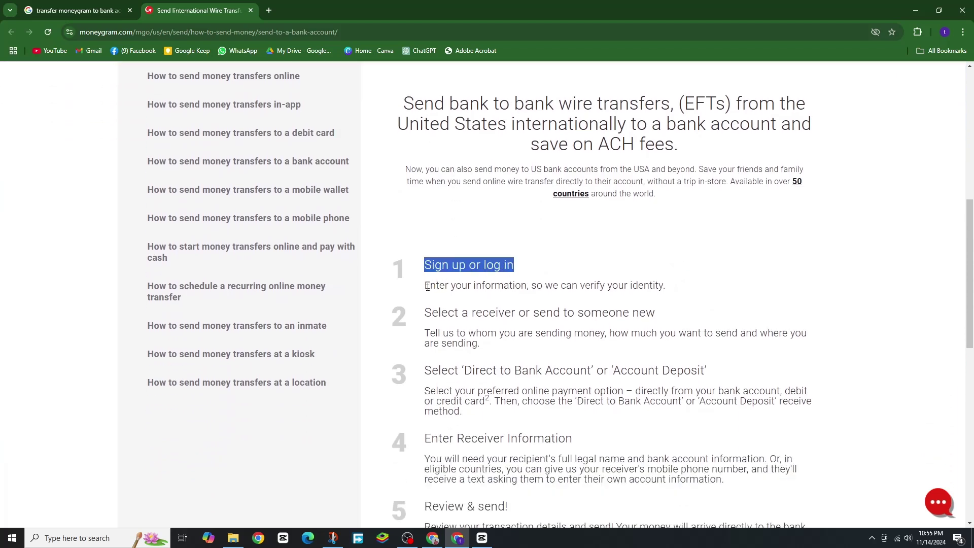
{"action": "left_click_drag", "start_coordinate": [424, 285], "coordinate": [676, 287]}
{"action": "left_click", "coordinate": [716, 291]}
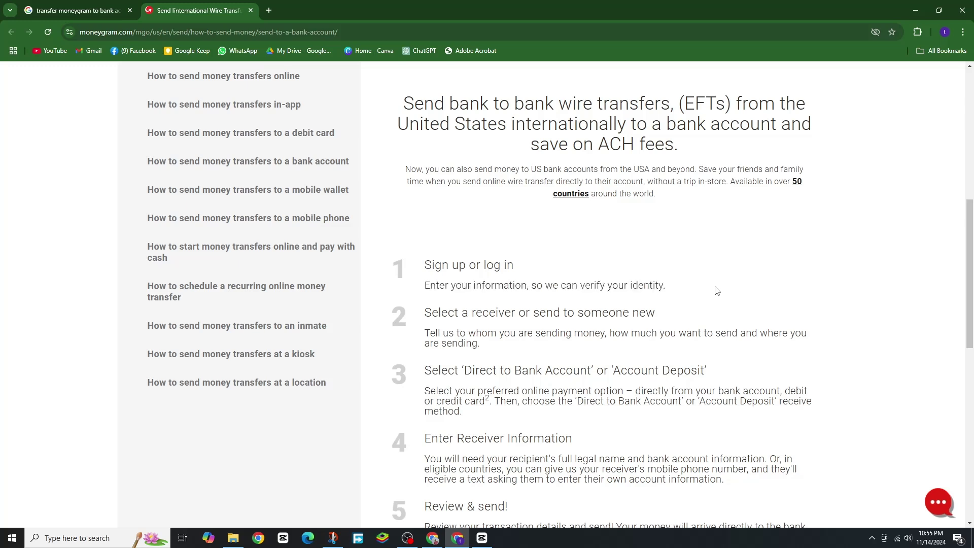
{"action": "scroll", "coordinate": [716, 292], "scroll_direction": "down", "scroll_amount": 1}
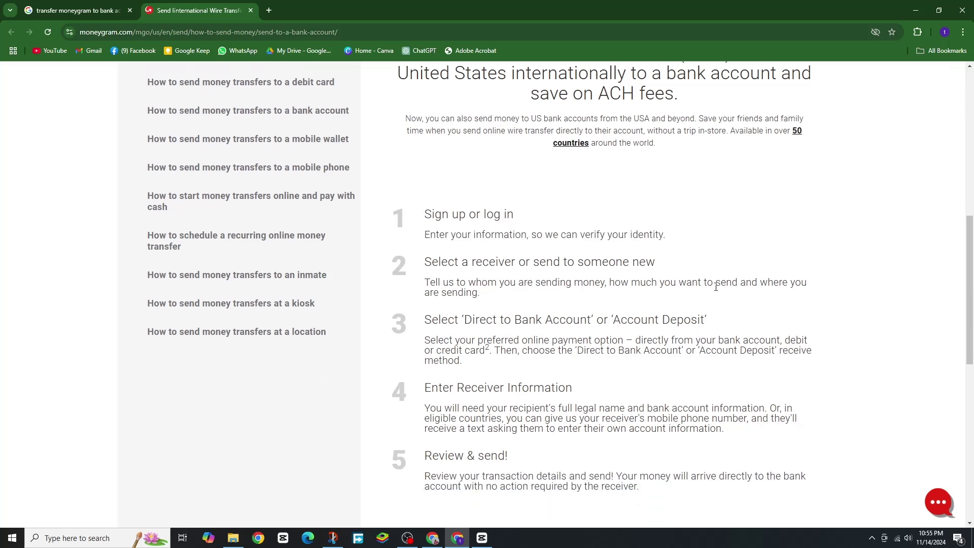
{"action": "left_click_drag", "start_coordinate": [425, 262], "coordinate": [659, 268]}
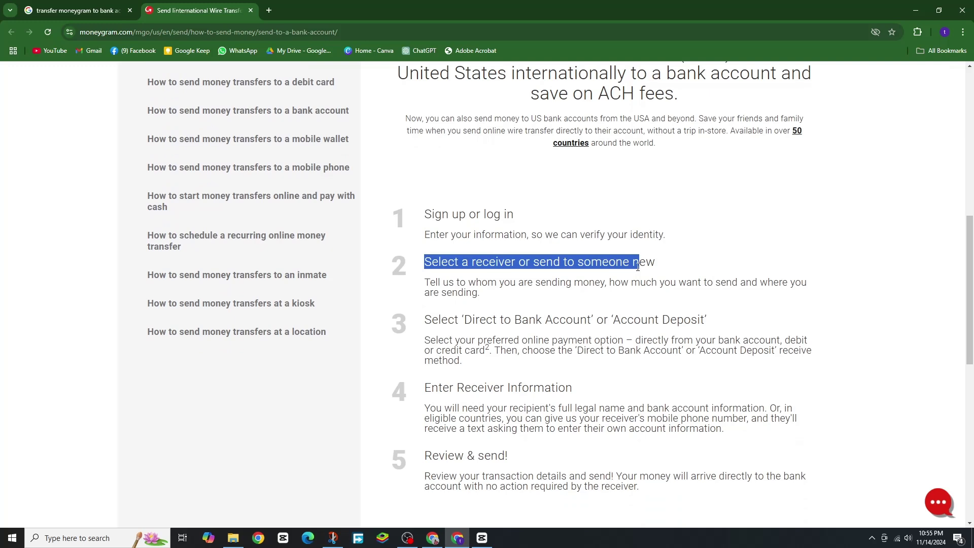
{"action": "left_click_drag", "start_coordinate": [429, 283], "coordinate": [732, 297]}
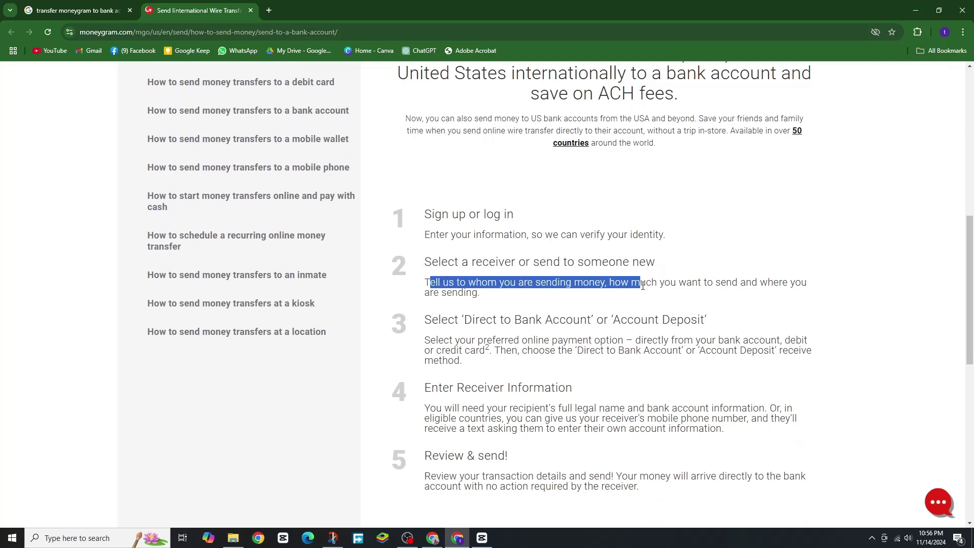
{"action": "left_click", "coordinate": [509, 299]}
{"action": "scroll", "coordinate": [509, 299], "scroll_direction": "down", "scroll_amount": 1}
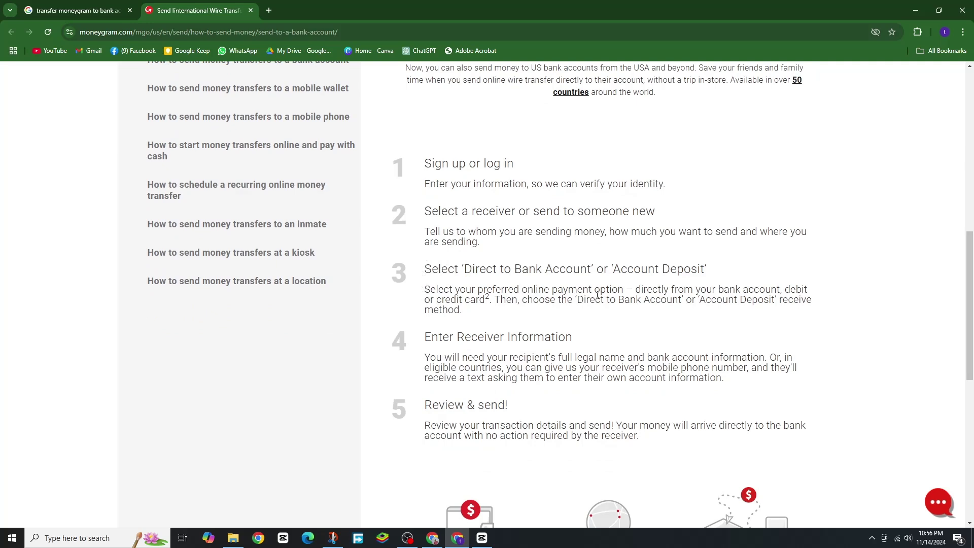
{"action": "left_click_drag", "start_coordinate": [646, 292], "coordinate": [707, 292]}
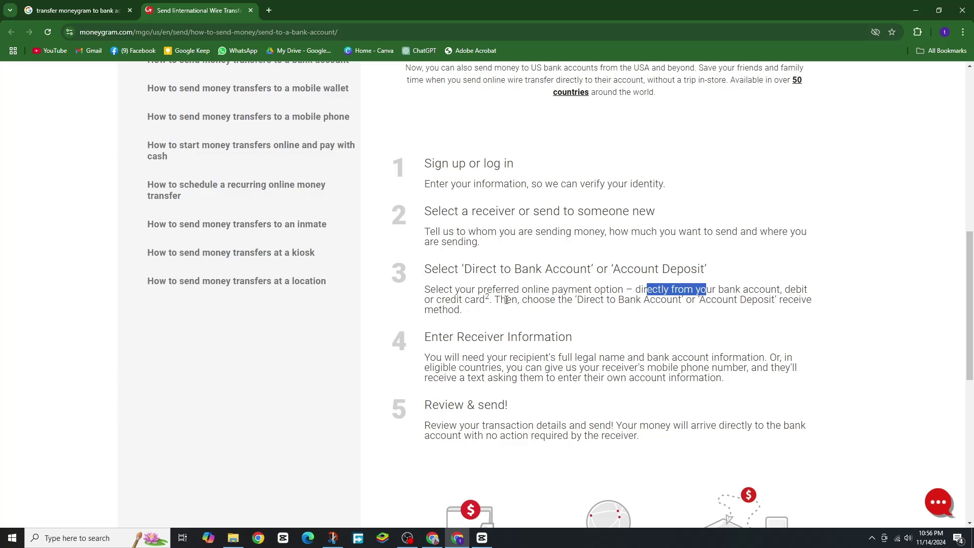
{"action": "left_click_drag", "start_coordinate": [506, 299], "coordinate": [761, 312]}
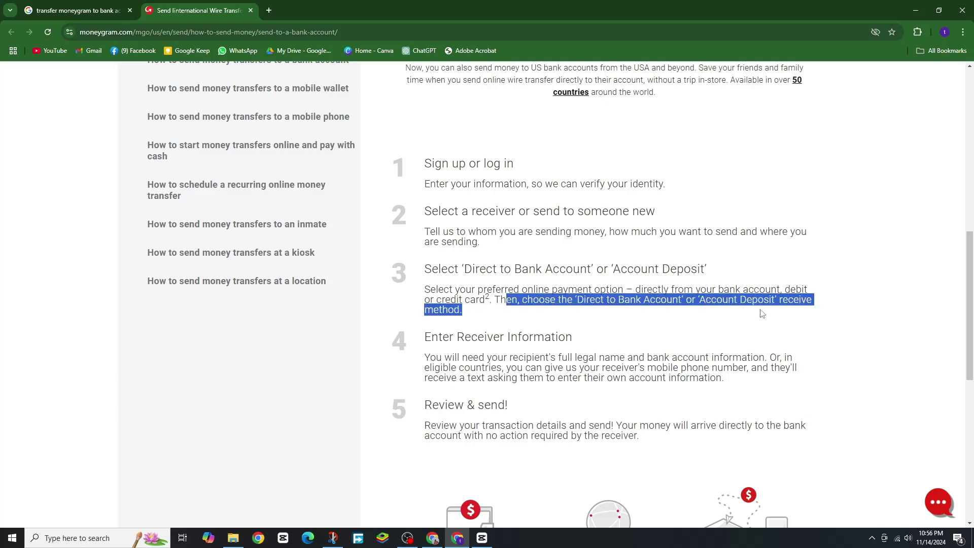
{"action": "left_click", "coordinate": [620, 325]}
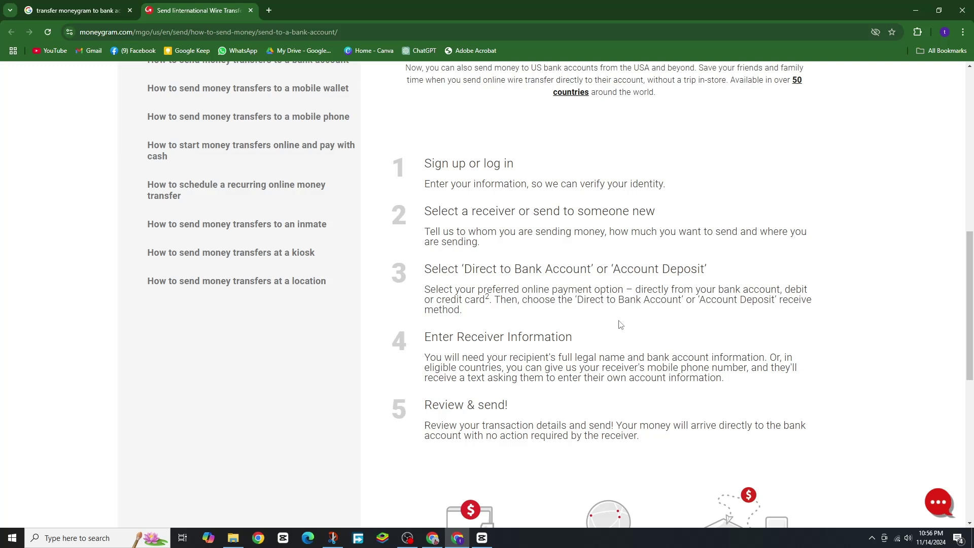
{"action": "scroll", "coordinate": [622, 321], "scroll_direction": "down", "scroll_amount": 1}
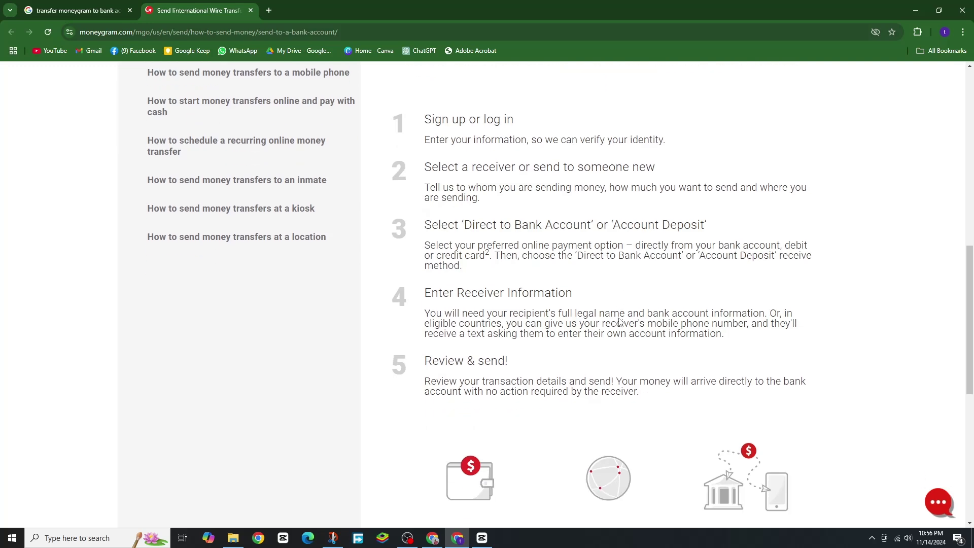
{"action": "left_click_drag", "start_coordinate": [424, 286], "coordinate": [576, 289]}
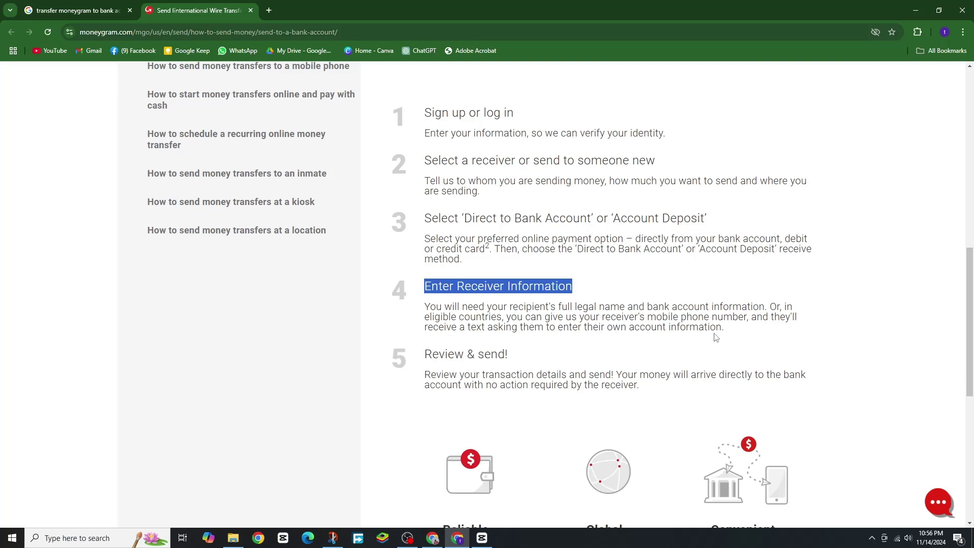
{"action": "left_click_drag", "start_coordinate": [526, 318], "coordinate": [732, 319]}
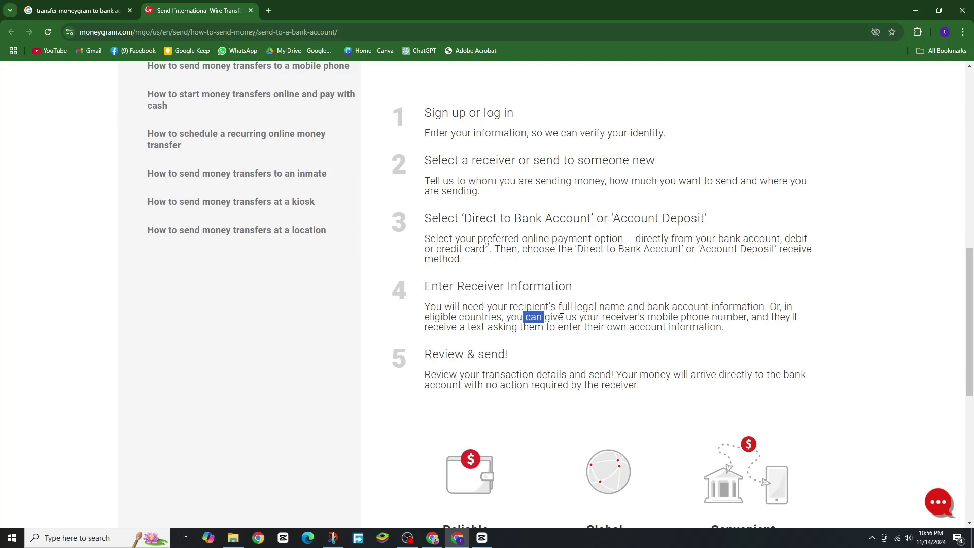
{"action": "left_click", "coordinate": [741, 332]}
{"action": "scroll", "coordinate": [718, 337], "scroll_direction": "down", "scroll_amount": 1}
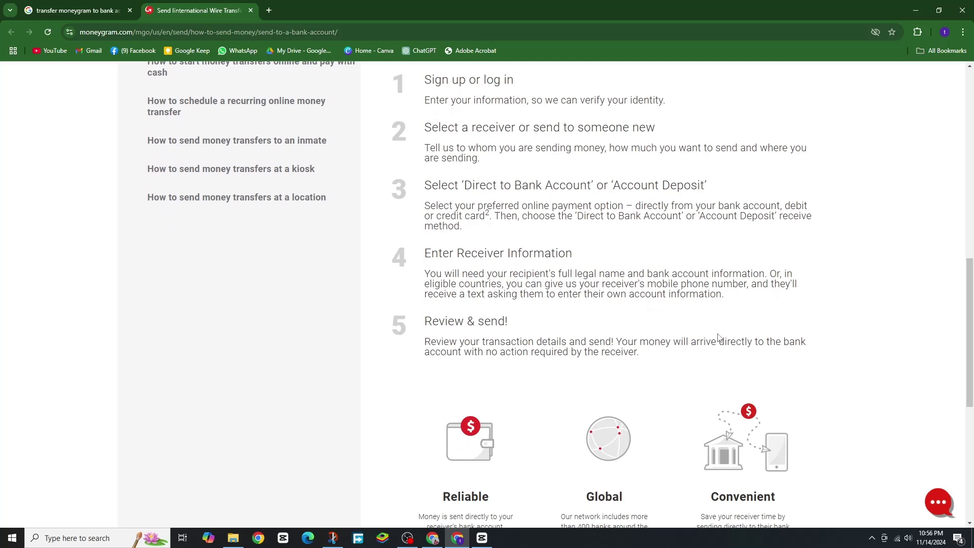
{"action": "left_click_drag", "start_coordinate": [418, 305], "coordinate": [518, 309]}
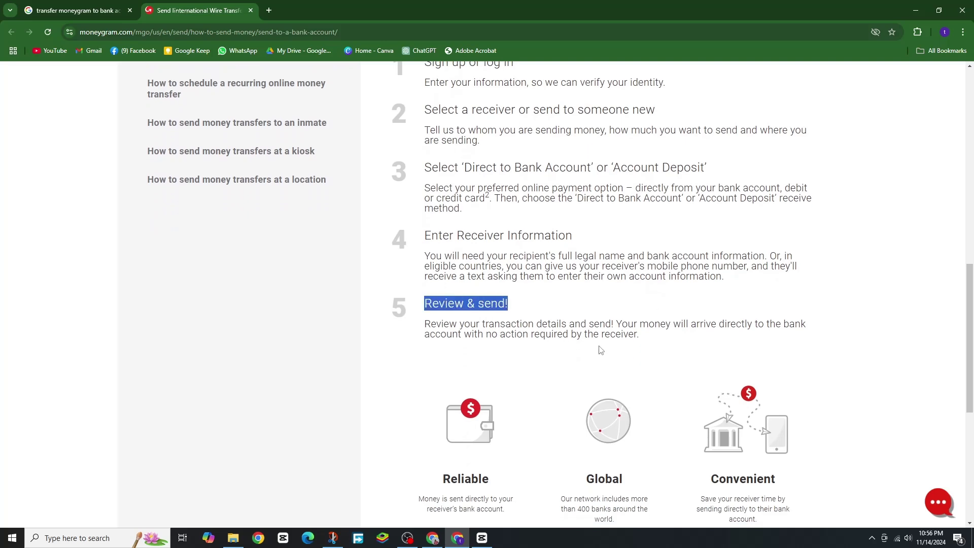
{"action": "left_click", "coordinate": [644, 350]}
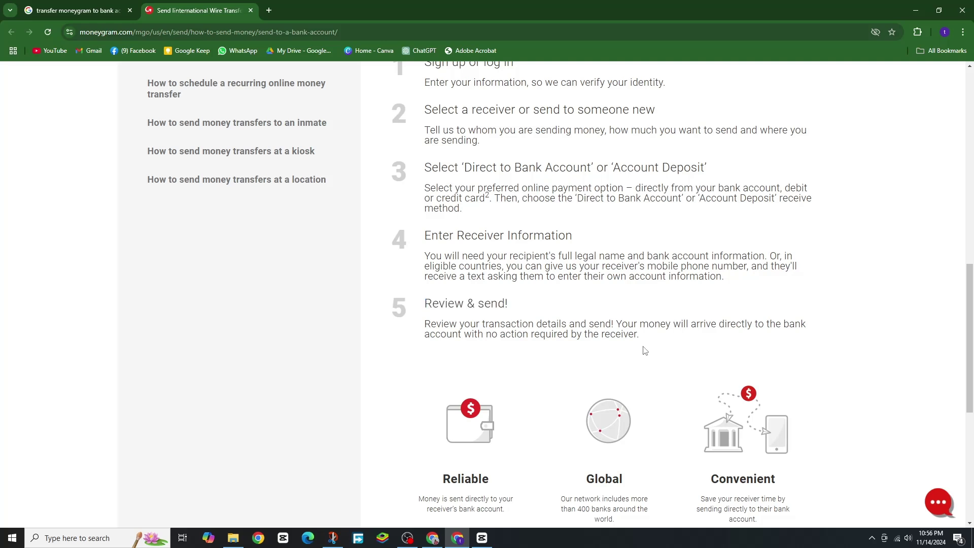
{"action": "scroll", "coordinate": [643, 351], "scroll_direction": "up", "scroll_amount": 1}
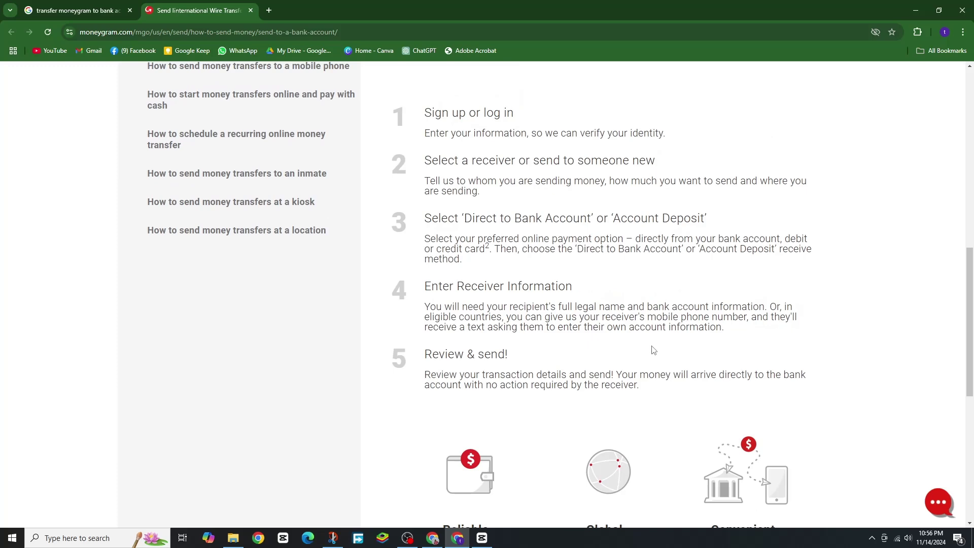